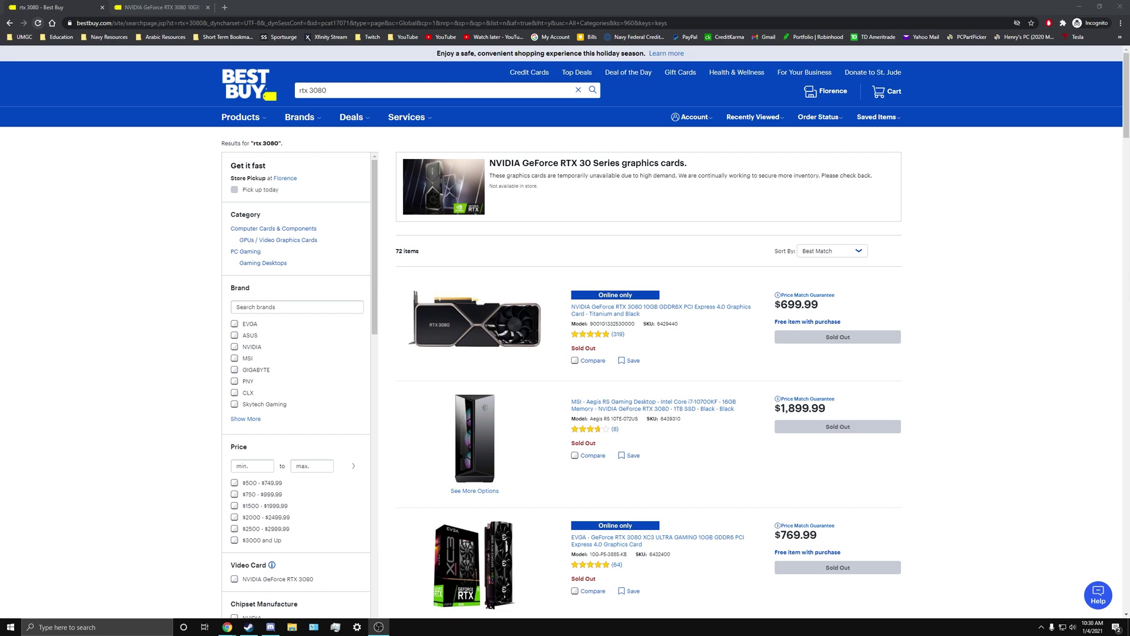
Bring Discord's stock-tracking server to the front to review the tracking-rtx-3080 'best buy' results.
click(272, 626)
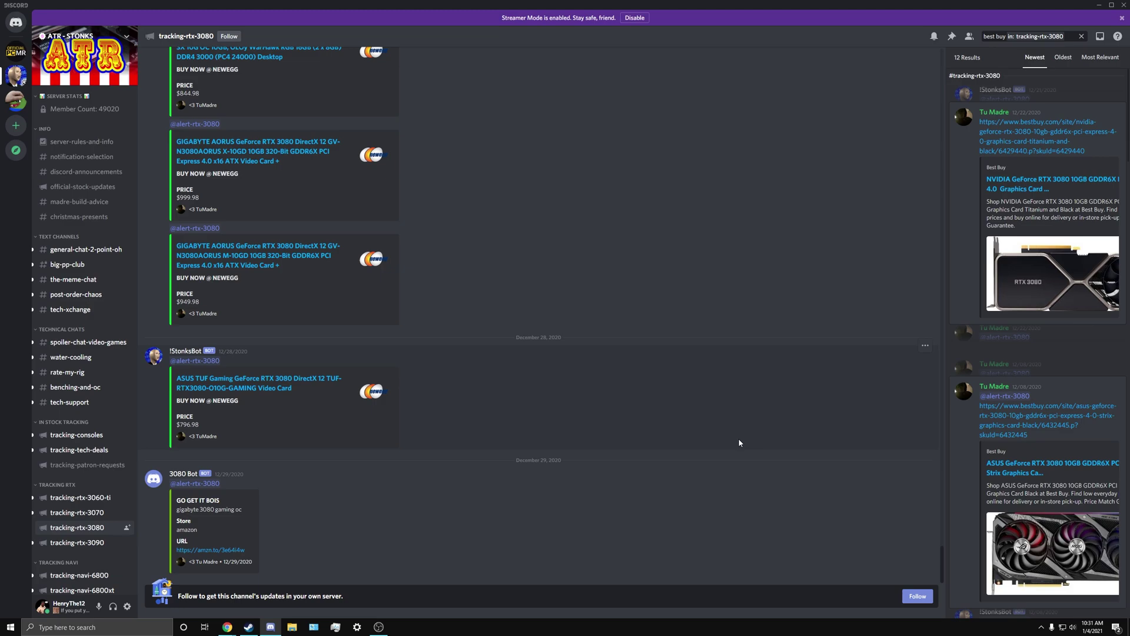
scroll(1076, 427, down, 2)
scroll(1076, 427, down, 5)
scroll(1076, 426, down, 2)
scroll(1076, 426, down, 3)
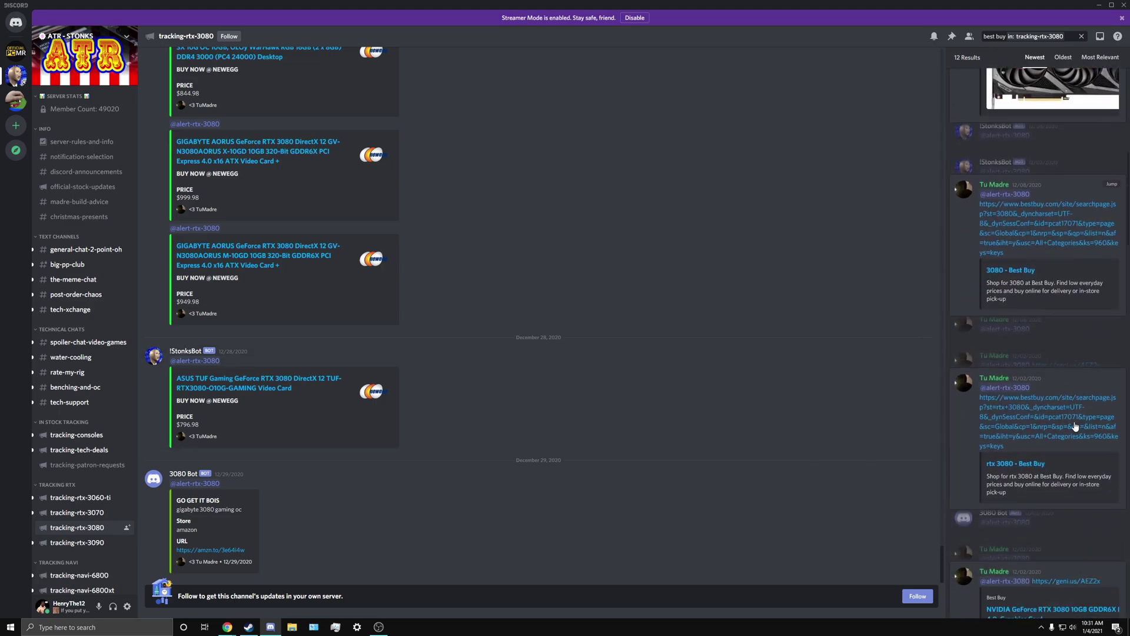
scroll(1075, 427, down, 3)
scroll(1047, 321, down, 5)
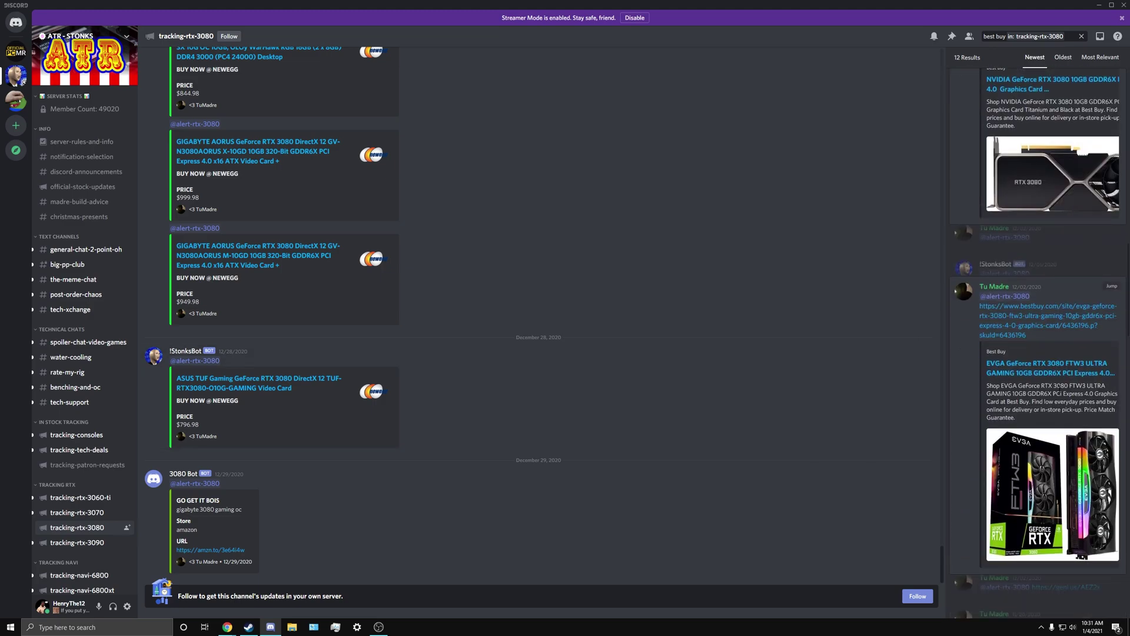
scroll(1038, 336, down, 2)
scroll(1038, 335, down, 2)
scroll(1038, 336, down, 2)
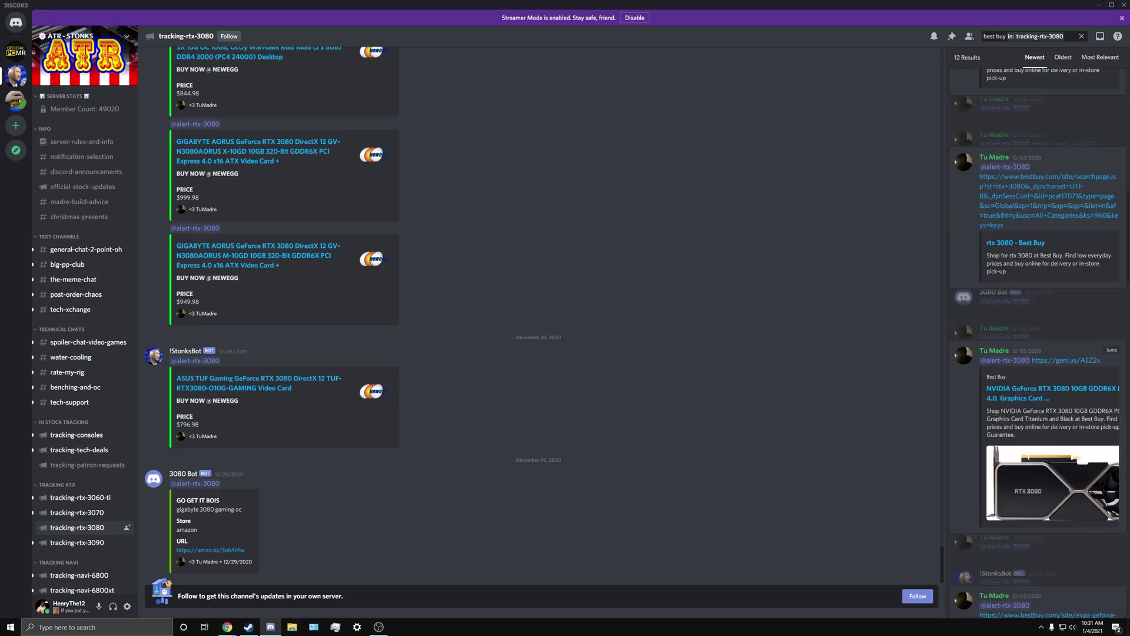
scroll(1039, 382, down, 3)
scroll(1040, 381, down, 2)
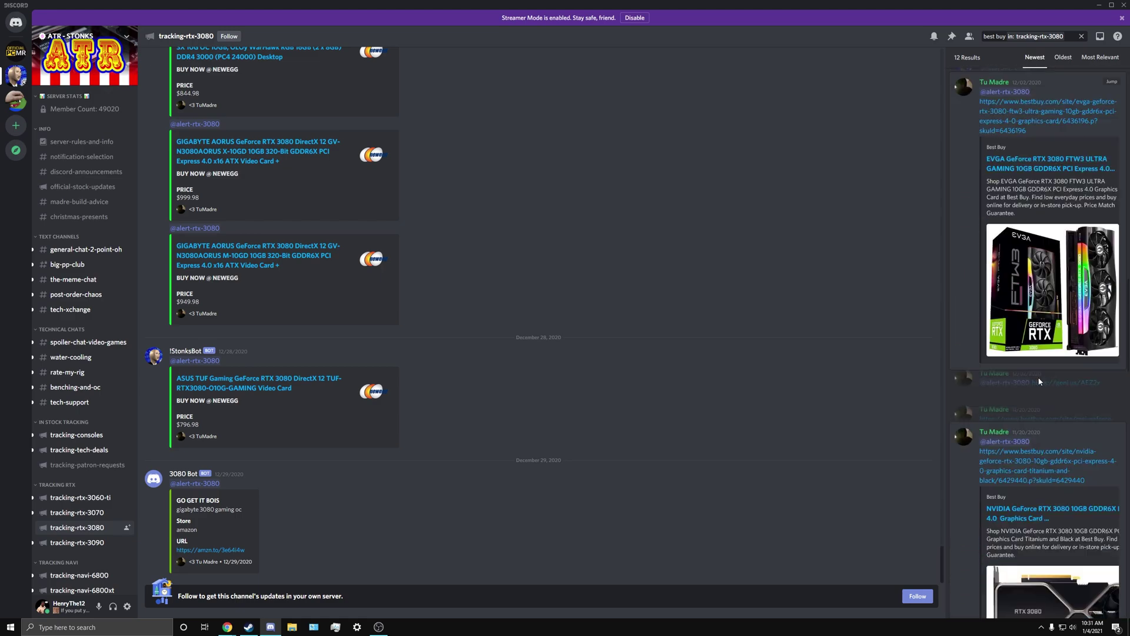
scroll(1039, 382, down, 1)
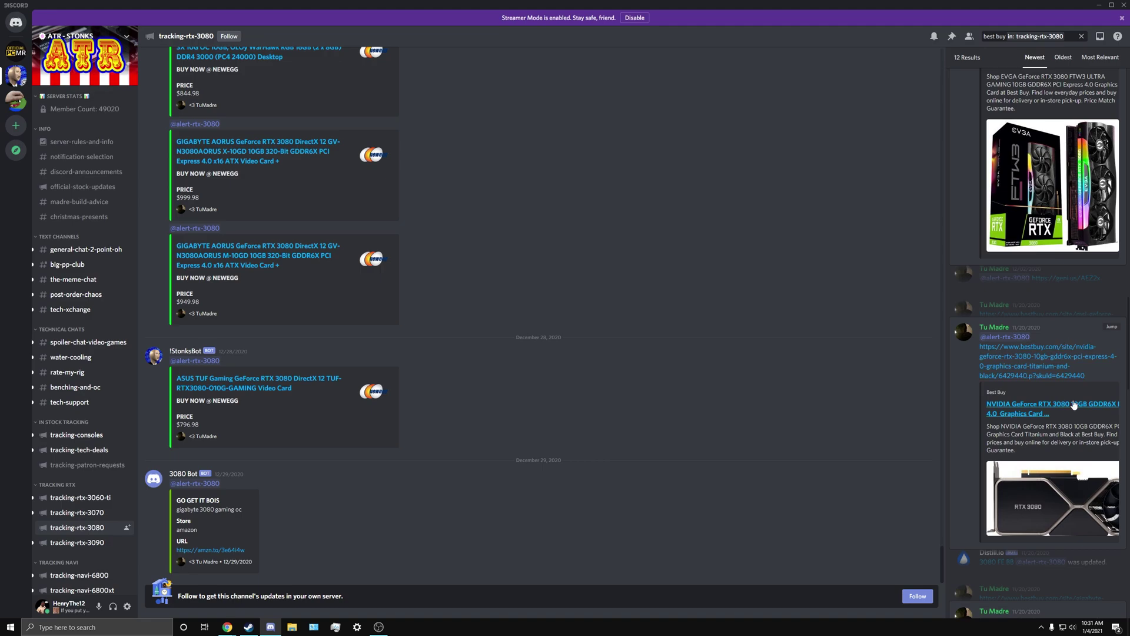
scroll(1074, 405, up, 1)
scroll(1074, 405, up, 2)
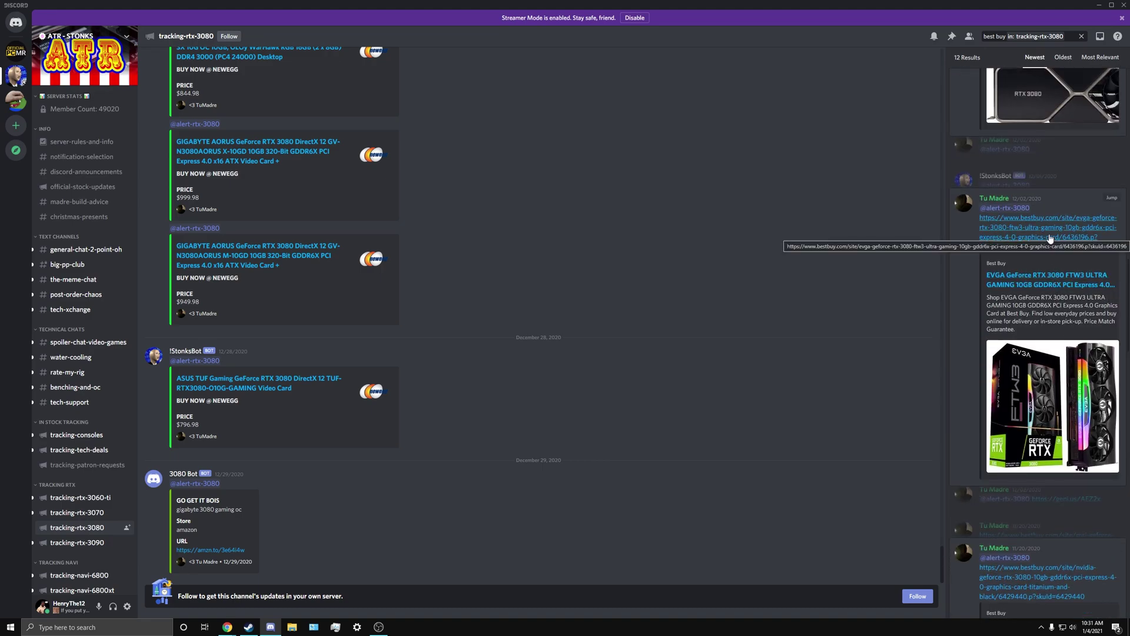
scroll(1056, 336, down, 2)
scroll(1061, 406, down, 2)
scroll(1063, 454, down, 2)
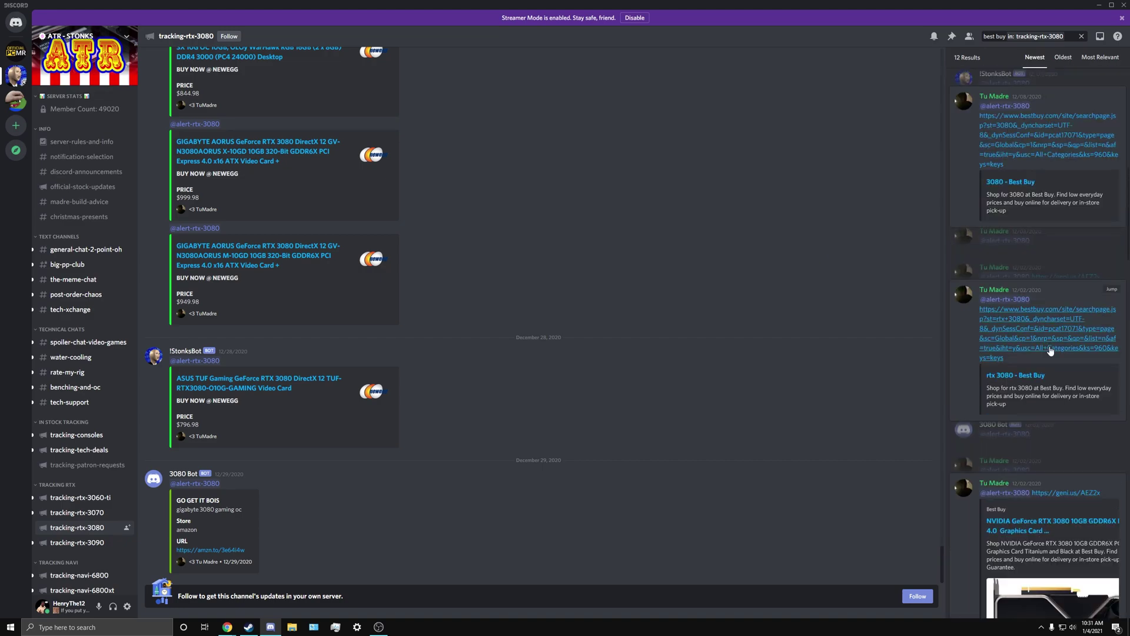
scroll(1062, 453, down, 5)
scroll(1060, 441, up, 1)
scroll(1060, 437, up, 2)
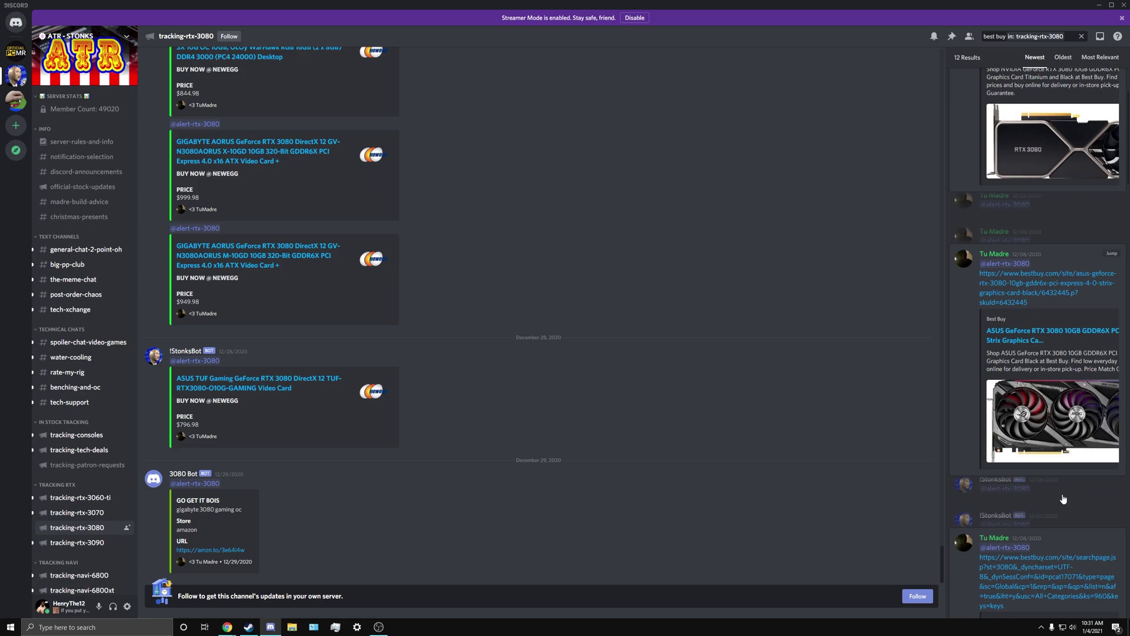
scroll(1064, 499, down, 1)
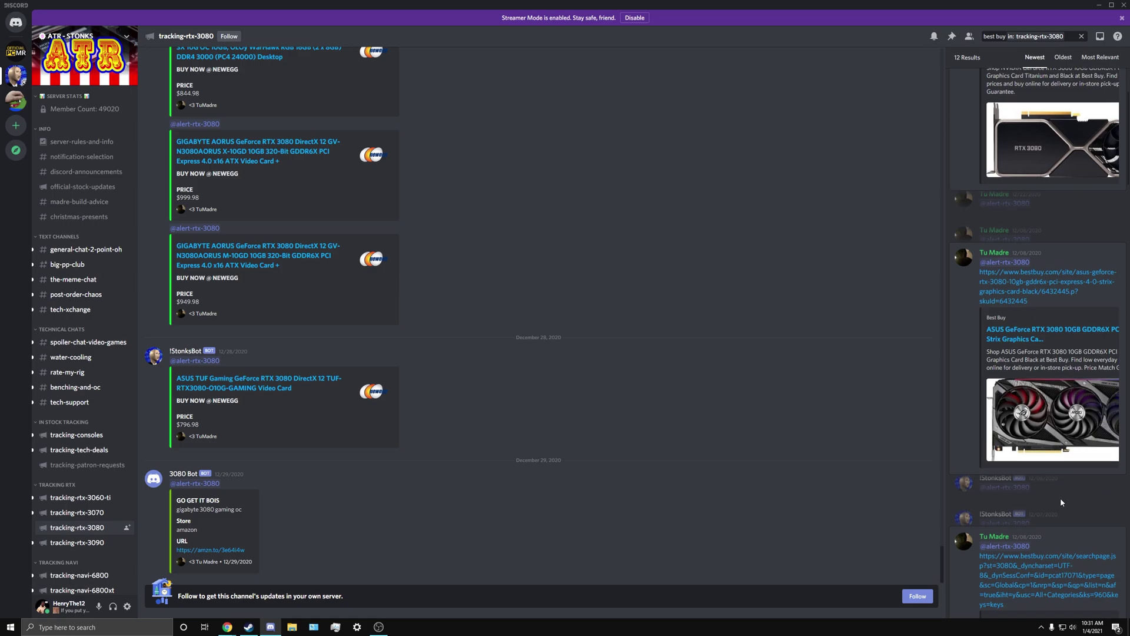
scroll(1064, 501, down, 4)
scroll(1063, 500, down, 3)
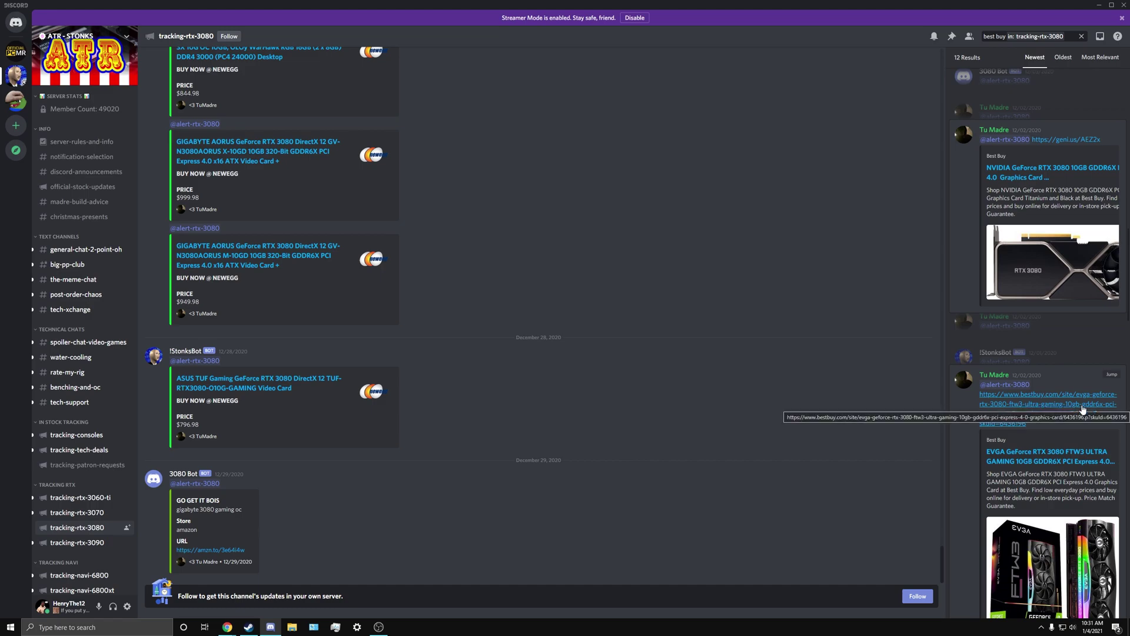
mouse_move(595, 386)
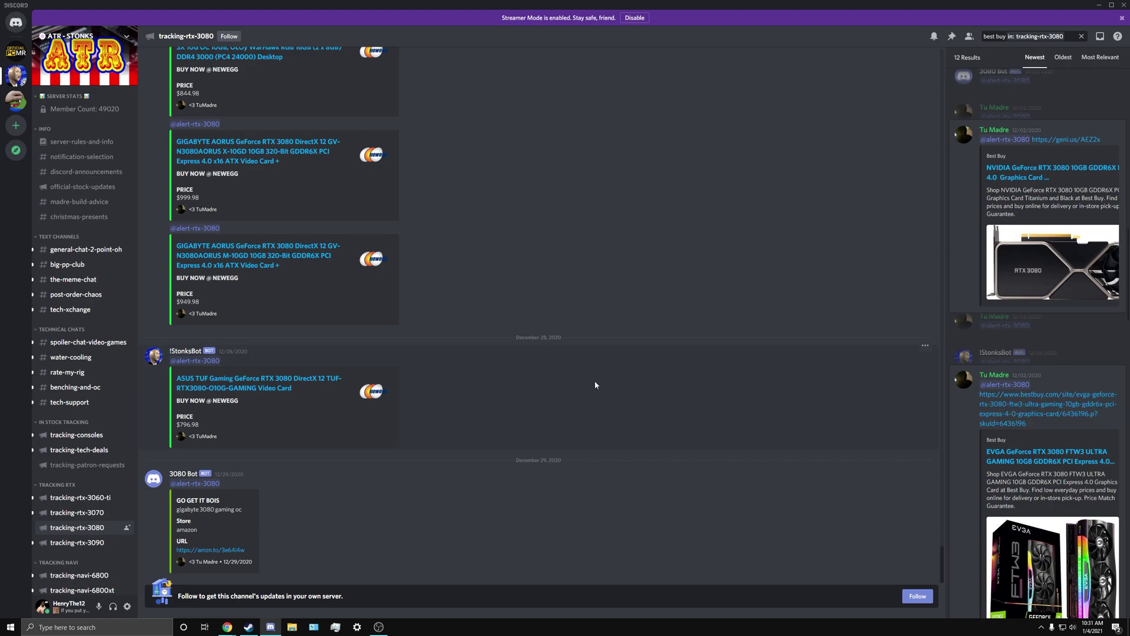
scroll(458, 450, up, 3)
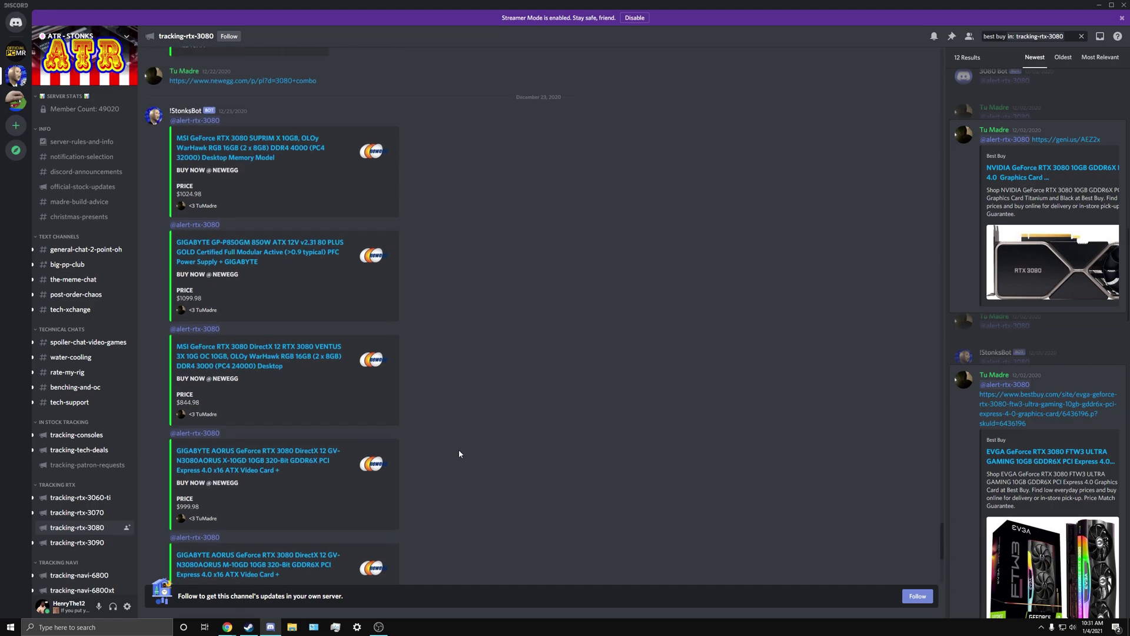
scroll(319, 407, up, 3)
scroll(407, 379, down, 2)
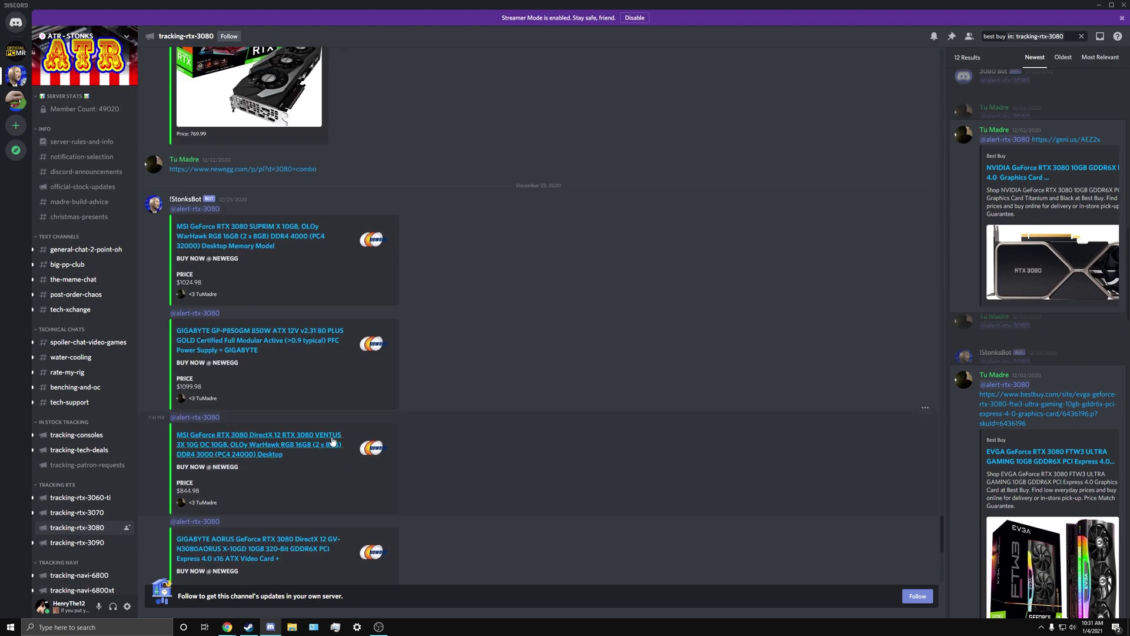
scroll(406, 379, up, 3)
scroll(403, 379, up, 3)
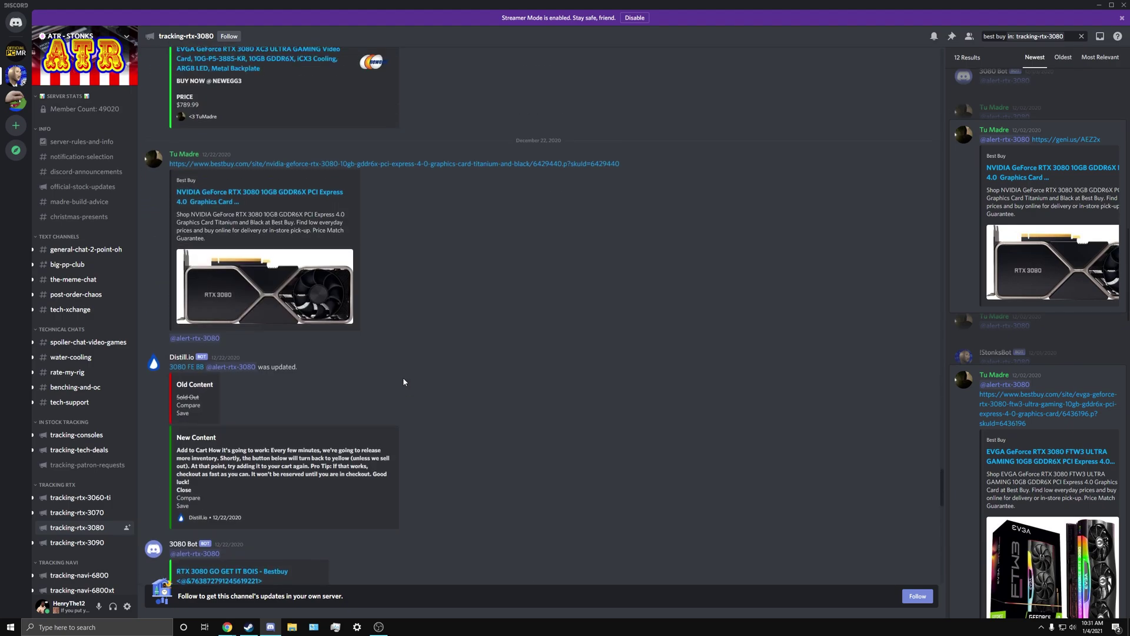
scroll(257, 428, up, 2)
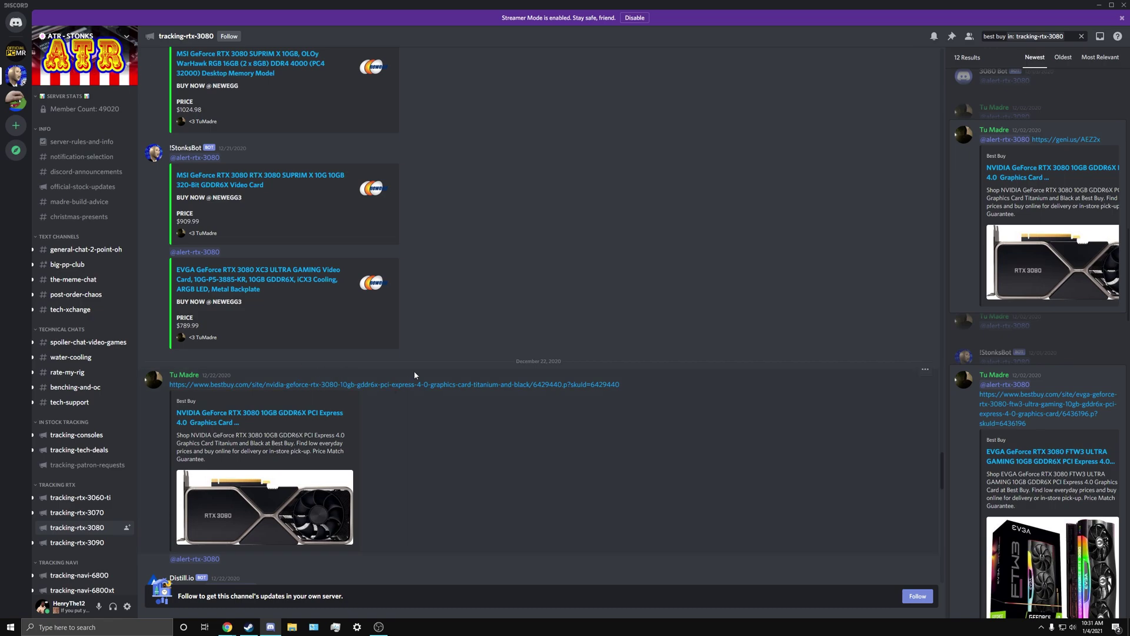
scroll(333, 471, down, 5)
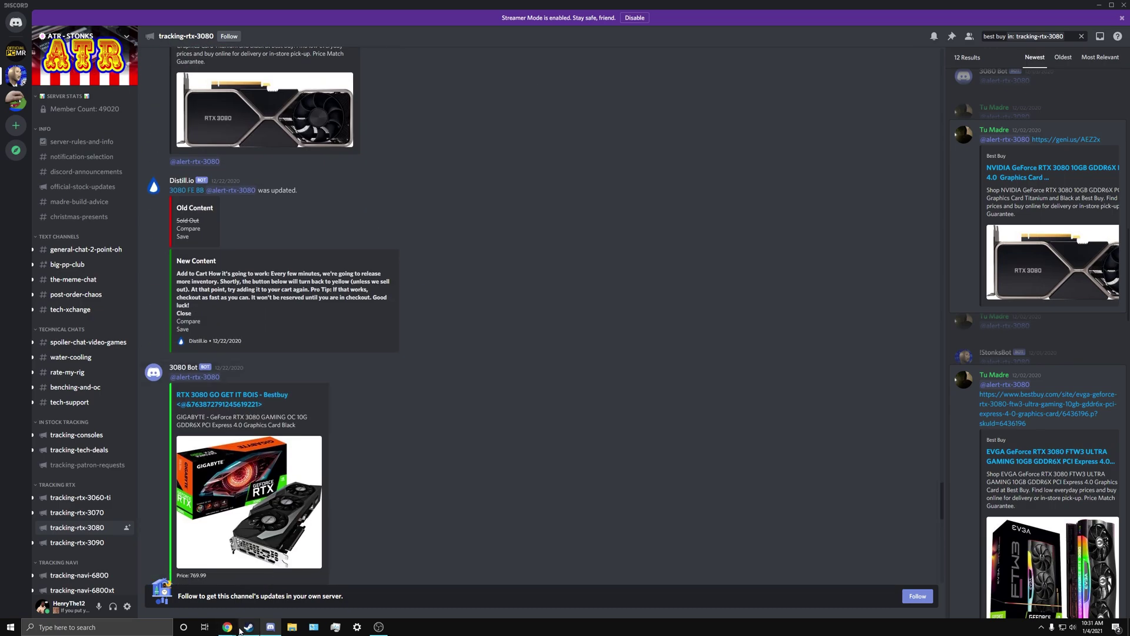
Review the sold-out RTX 3080 results, search 'rtx 3060ti', then return to the RTX 3080 listings.
mouse_move(227, 627)
click(276, 591)
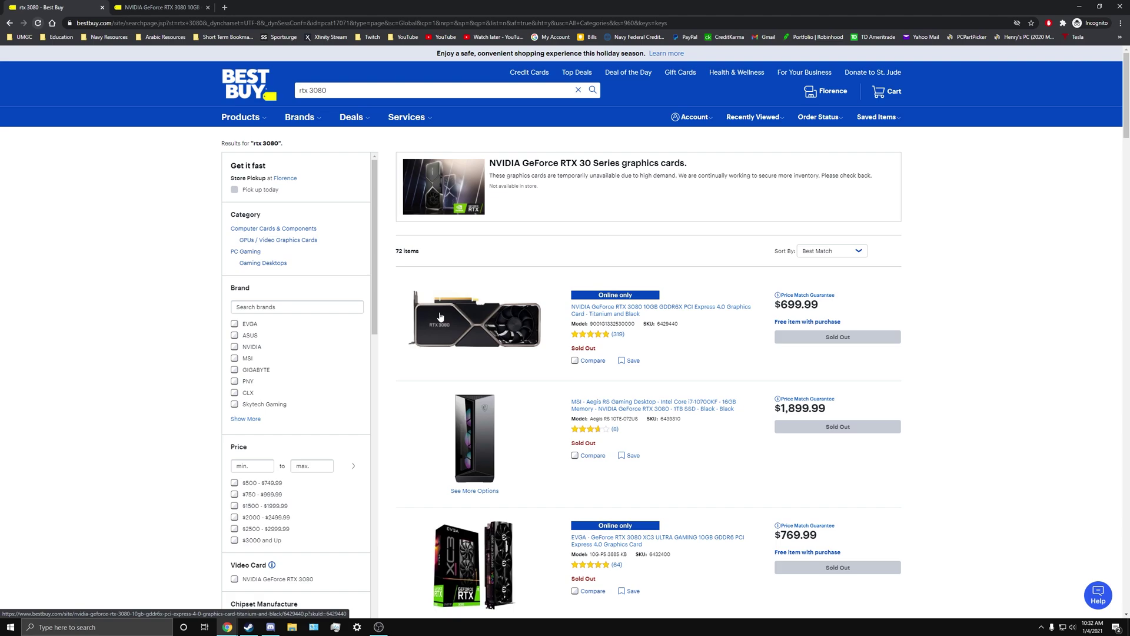
scroll(440, 317, down, 2)
scroll(553, 314, down, 1)
scroll(554, 313, up, 1)
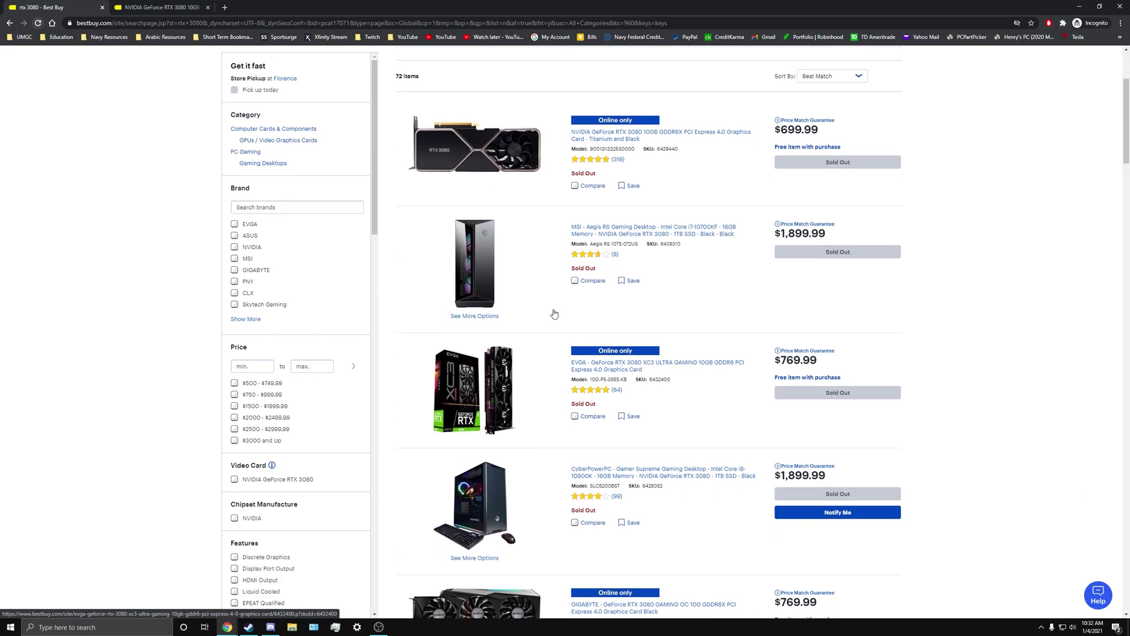
scroll(554, 313, up, 1)
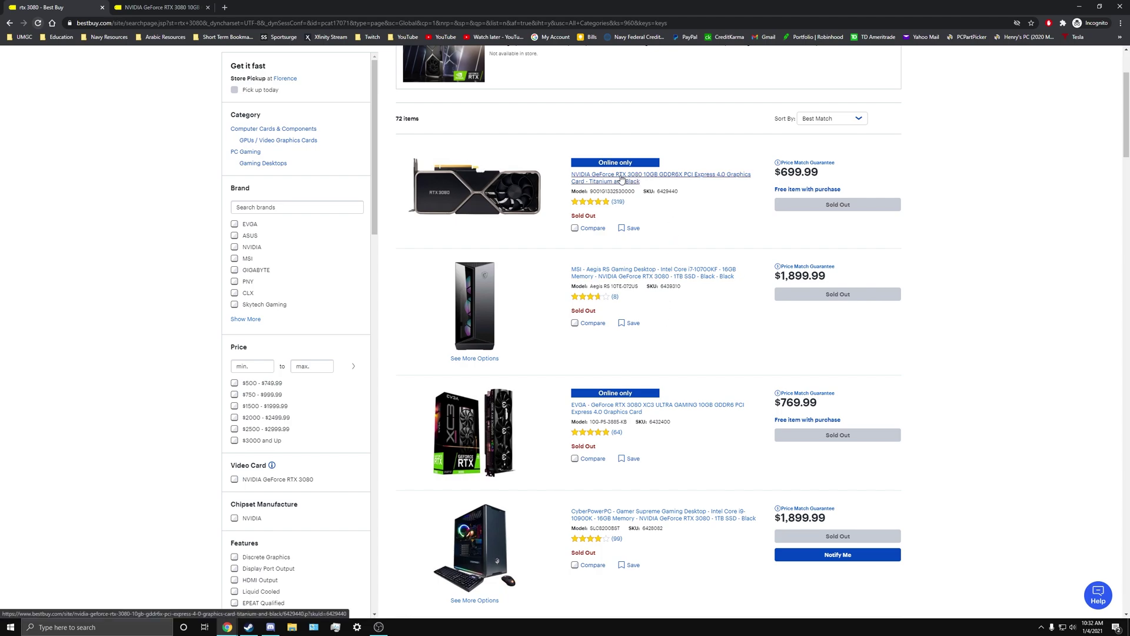
scroll(652, 498, down, 3)
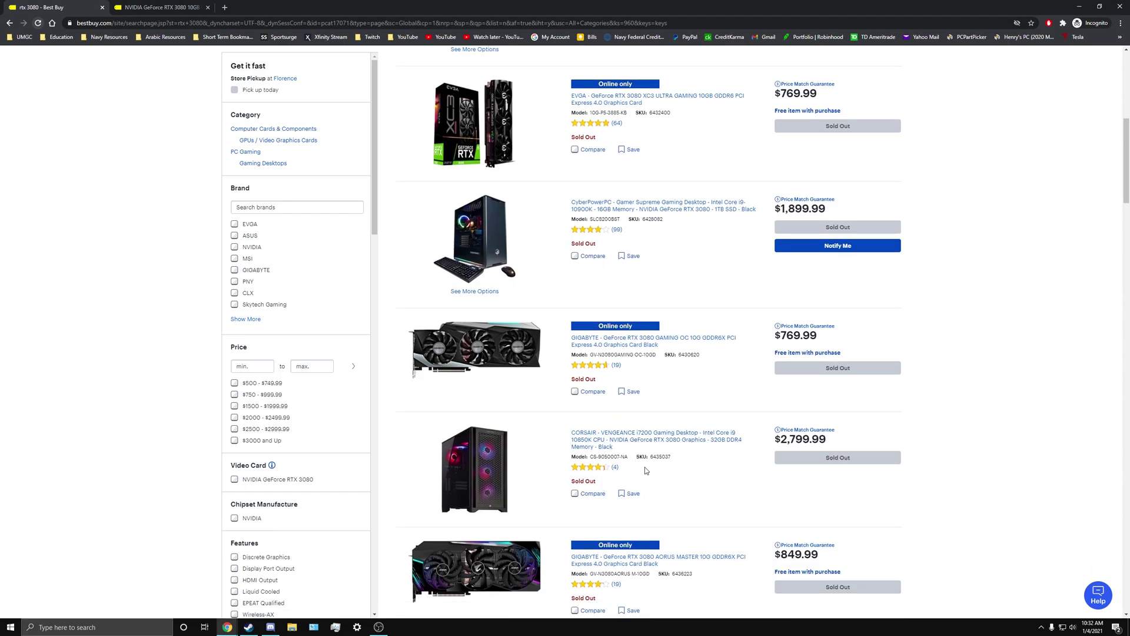
scroll(645, 392, down, 3)
scroll(646, 391, down, 3)
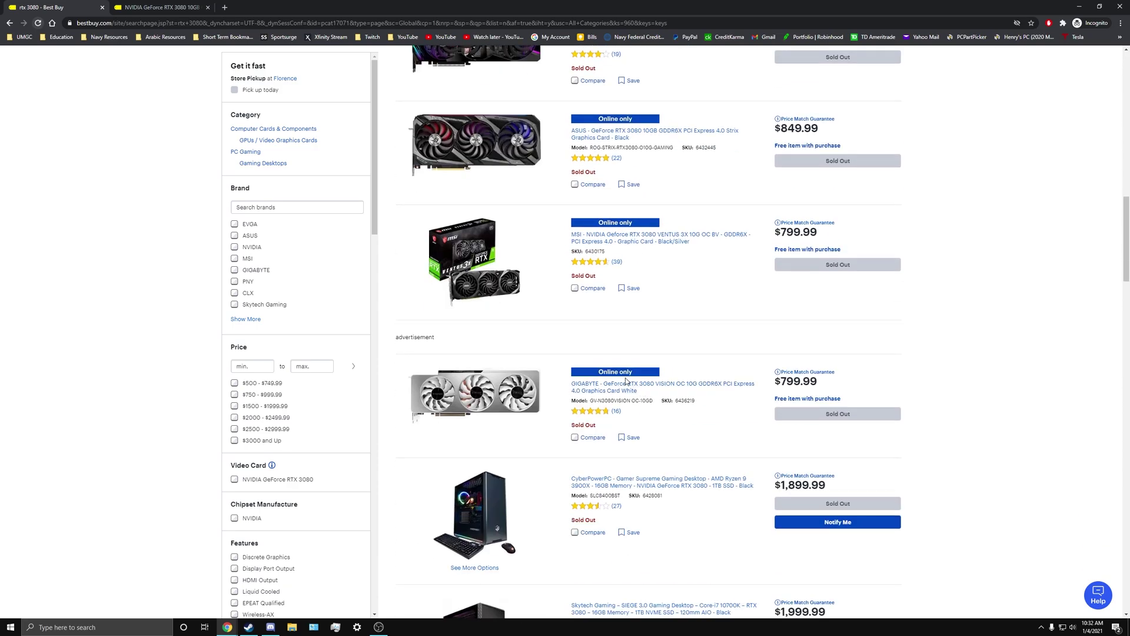
scroll(627, 382, down, 2)
scroll(615, 380, down, 1)
scroll(610, 381, down, 2)
scroll(598, 382, up, 2)
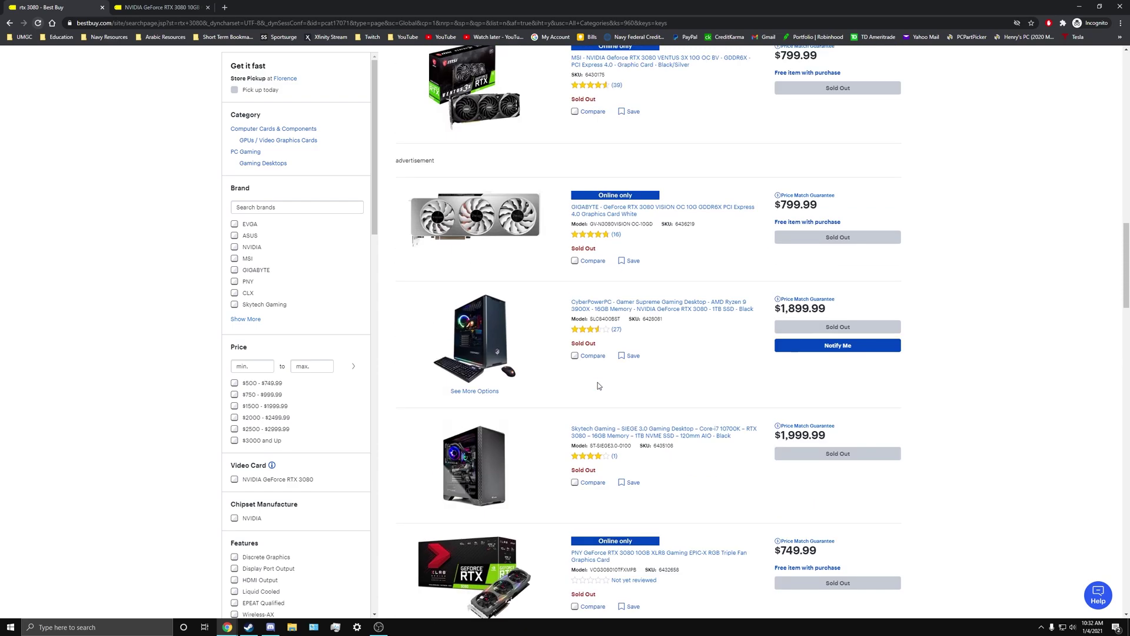
scroll(598, 382, up, 4)
scroll(546, 374, up, 5)
scroll(547, 374, up, 3)
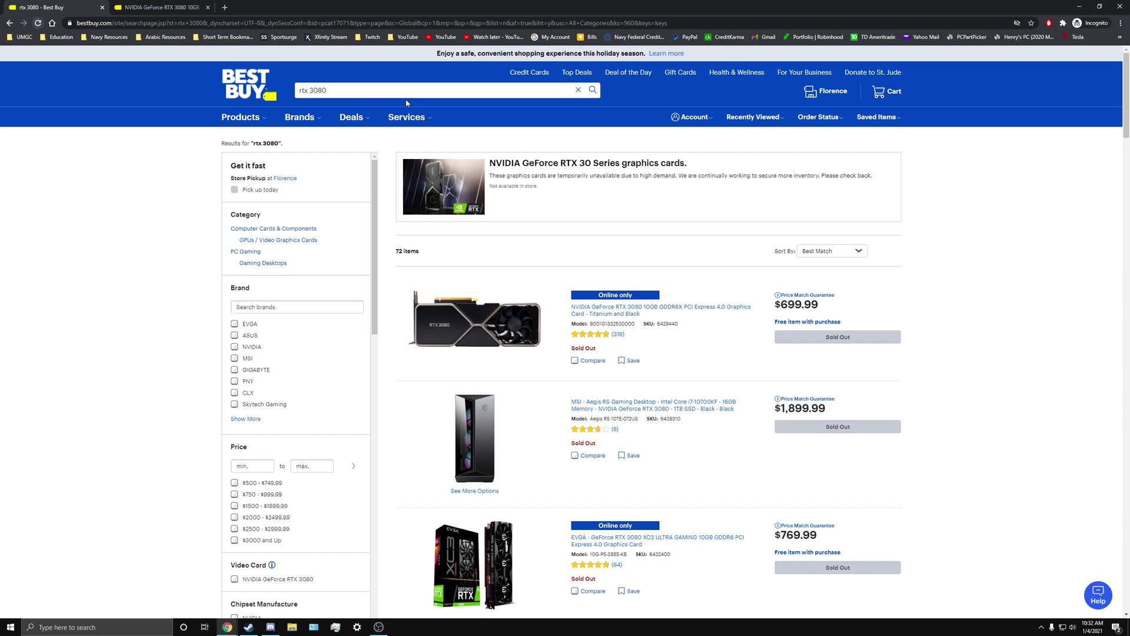
click(340, 91)
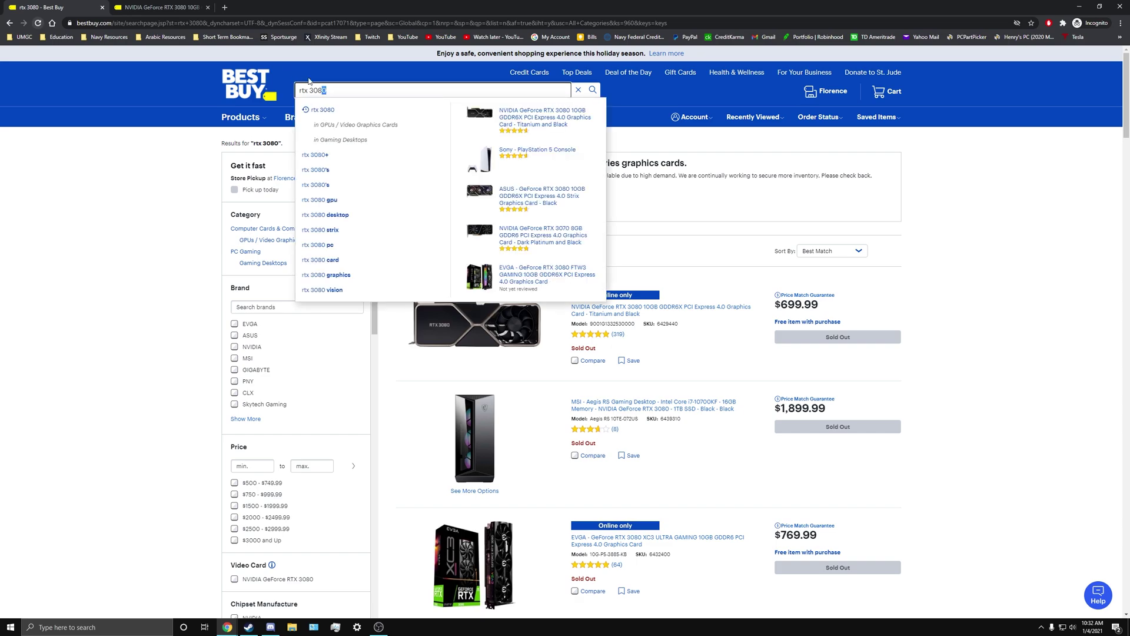
key(BackSpace)
key(BackSpace)
text(60ti)
key(Return)
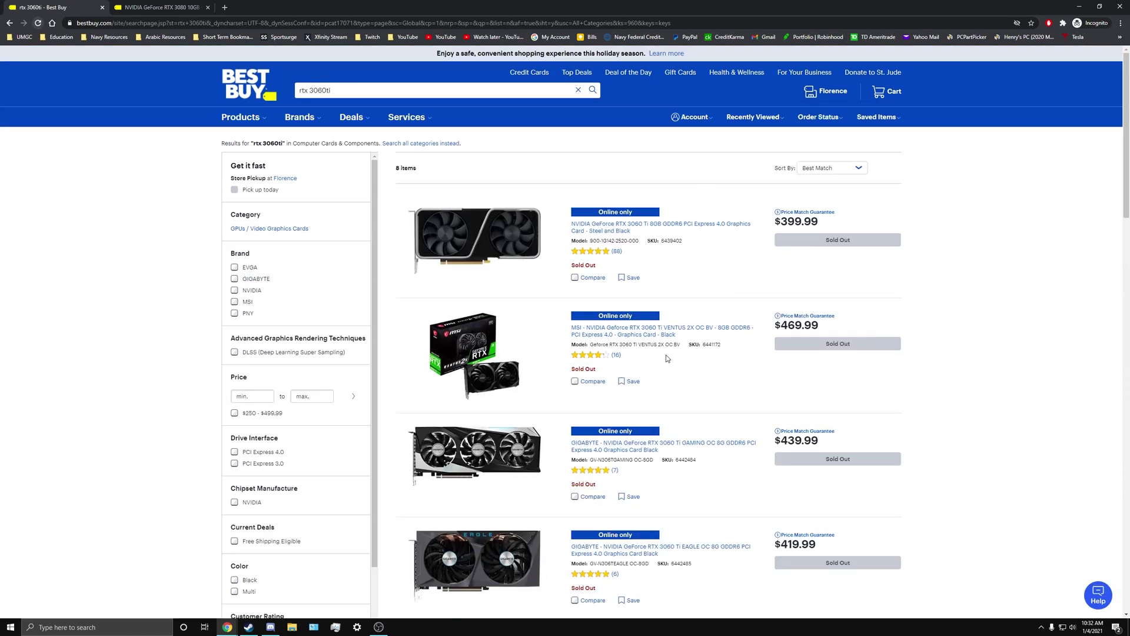
key(alt+Left)
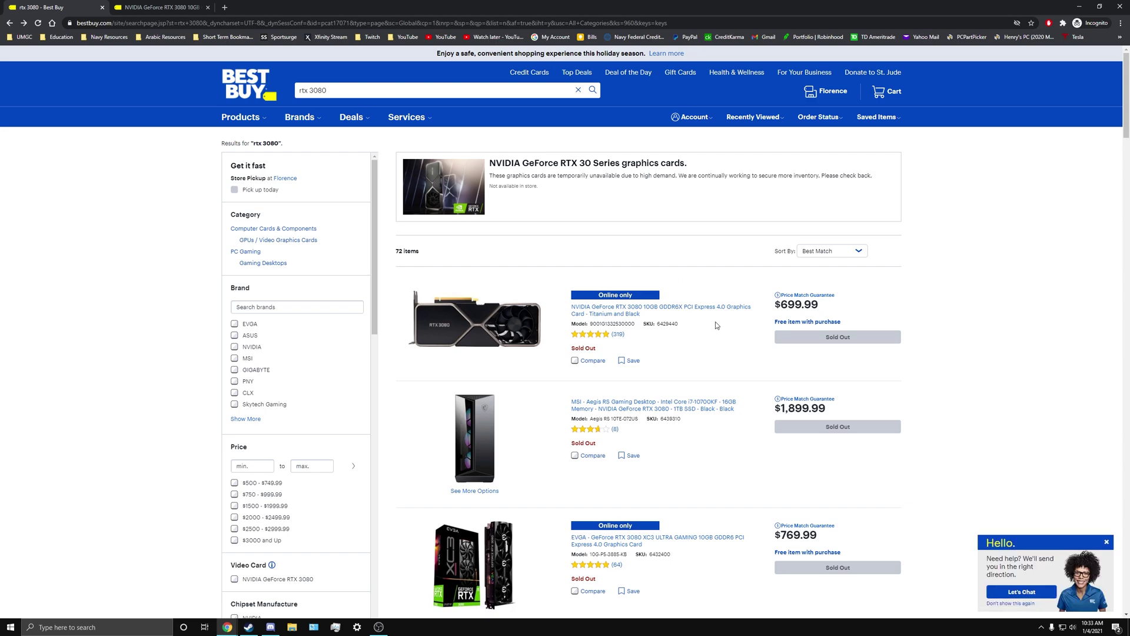
Open the NVIDIA GeForce RTX 3080 10GB Titanium and Black page, priced $699.99 and sold out.
click(626, 313)
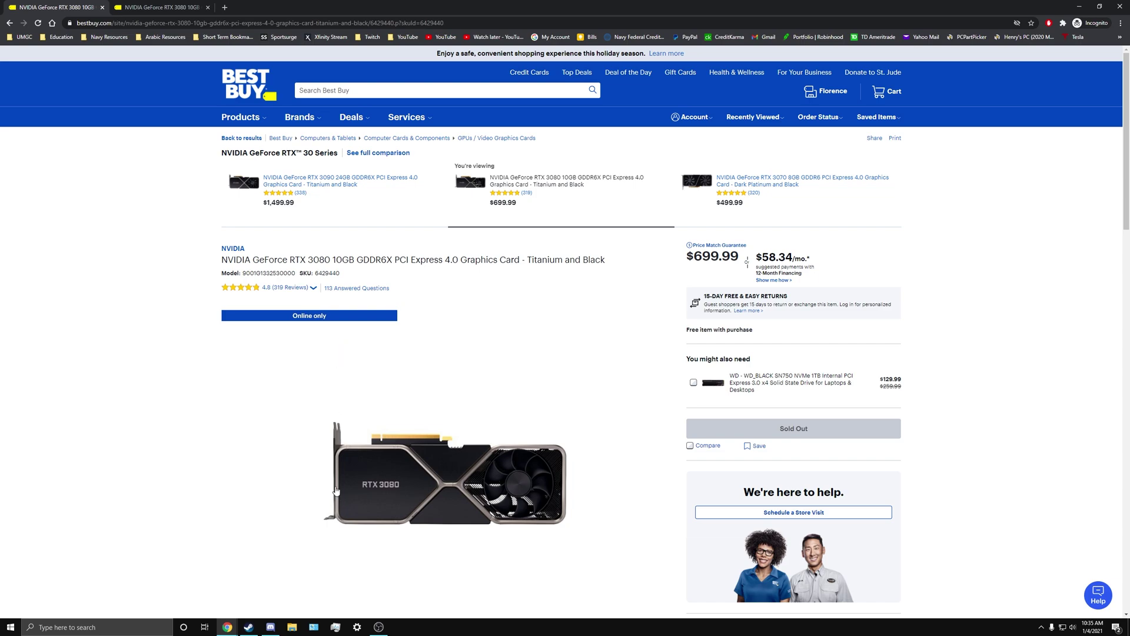
In a new tab, go to the creator's channel from the saved YouTube bookmarks.
click(225, 7)
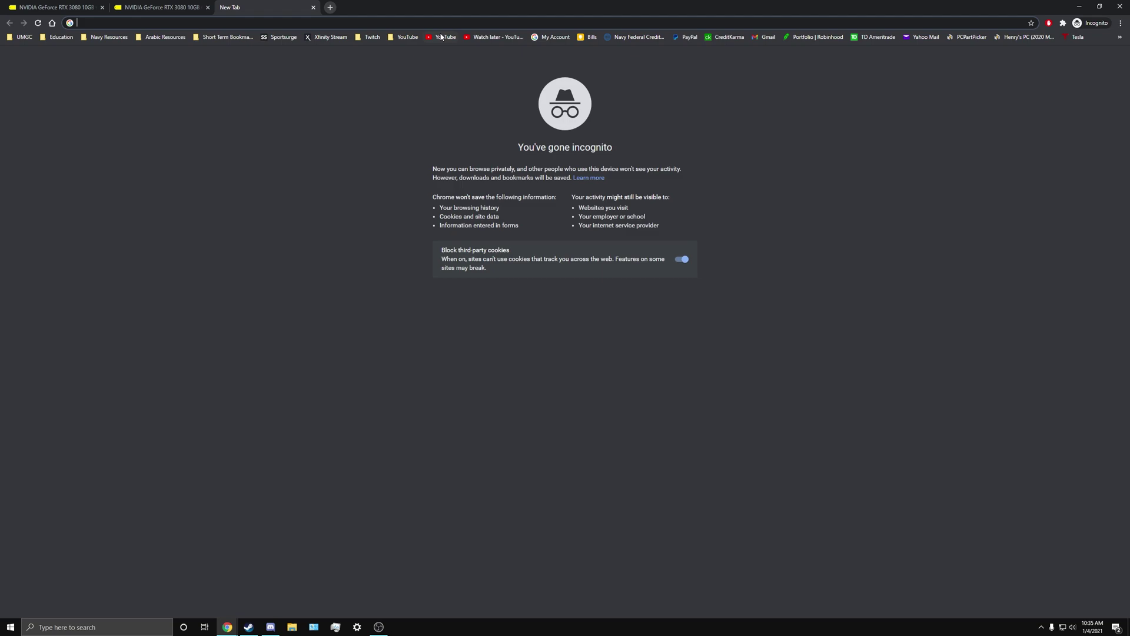
click(446, 36)
click(405, 37)
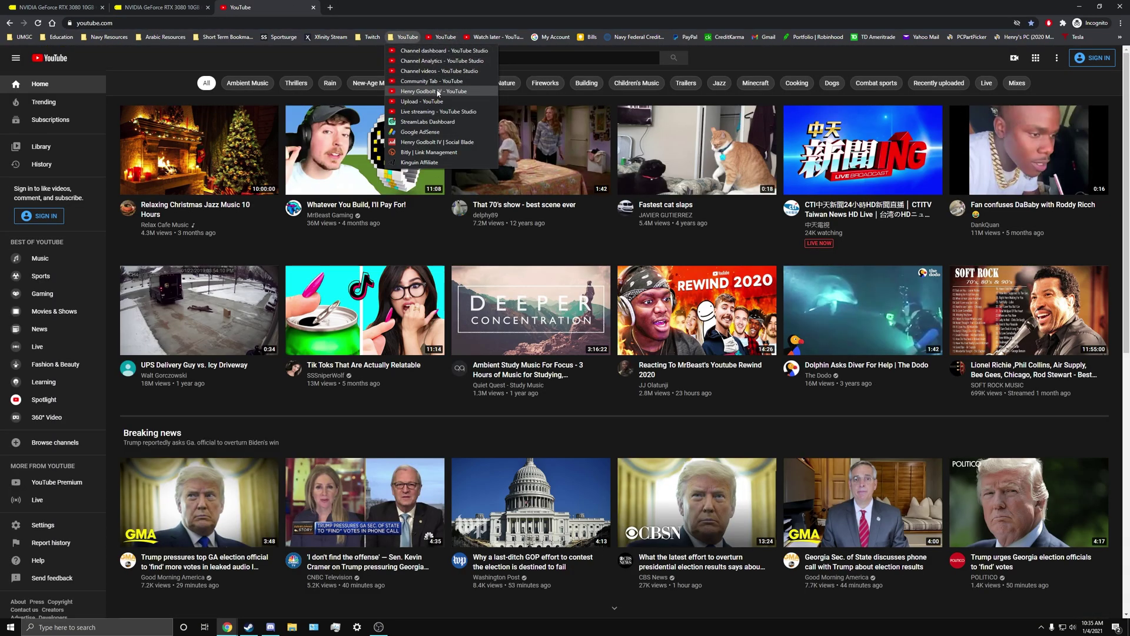
click(436, 90)
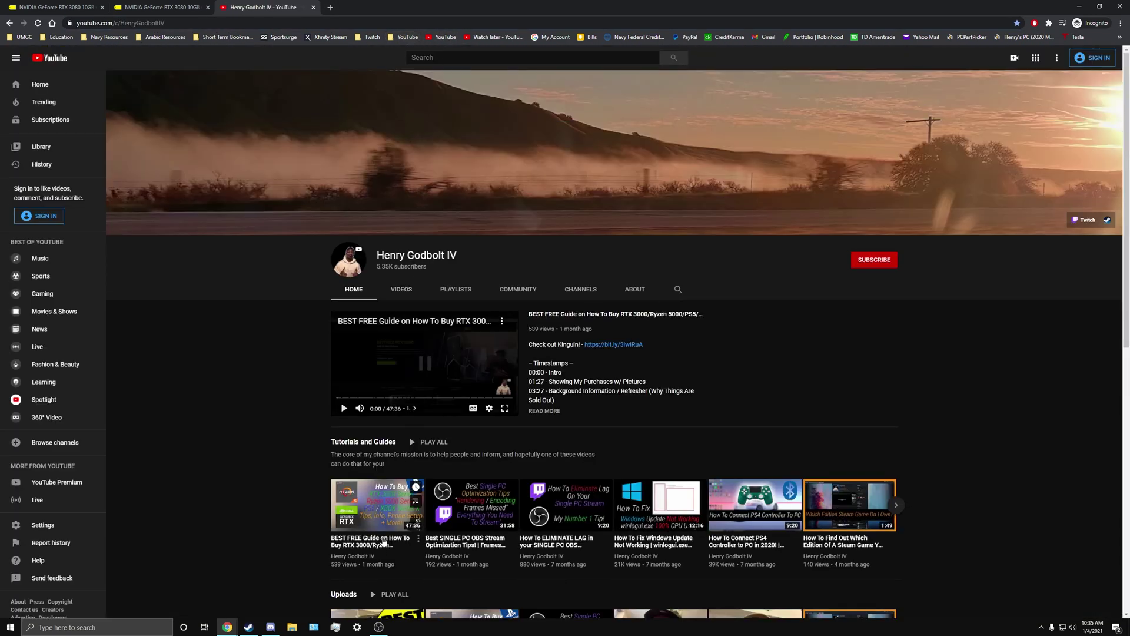
Open the RTX 3000 buying-guide video, dismiss the streaming promo, and expand its timestamp description.
click(363, 499)
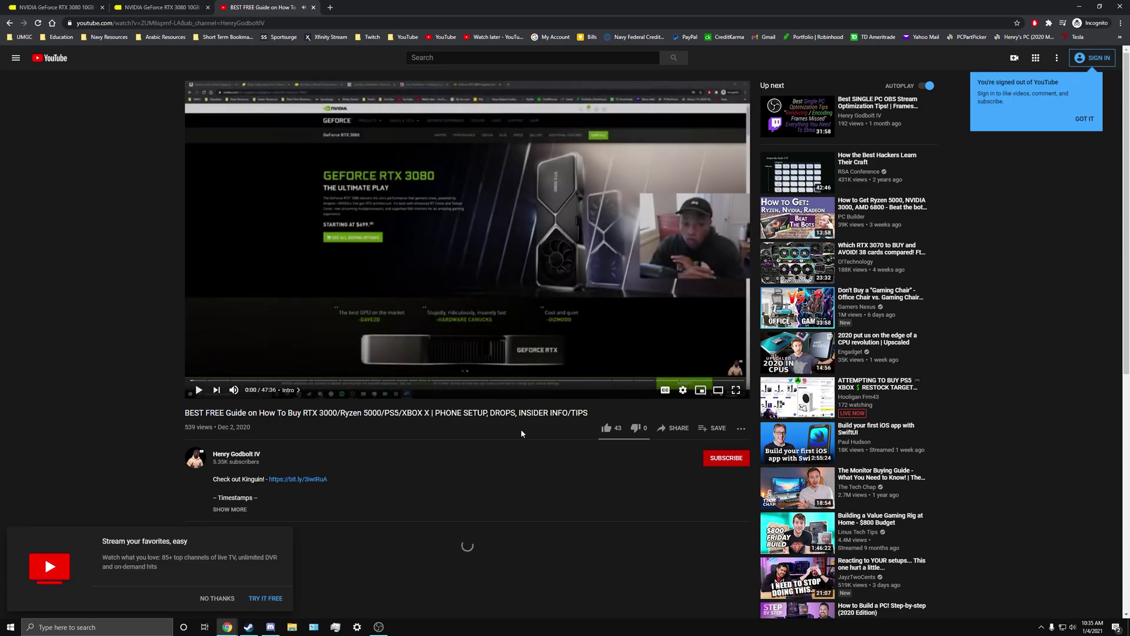
scroll(520, 429, down, 2)
scroll(358, 542, up, 2)
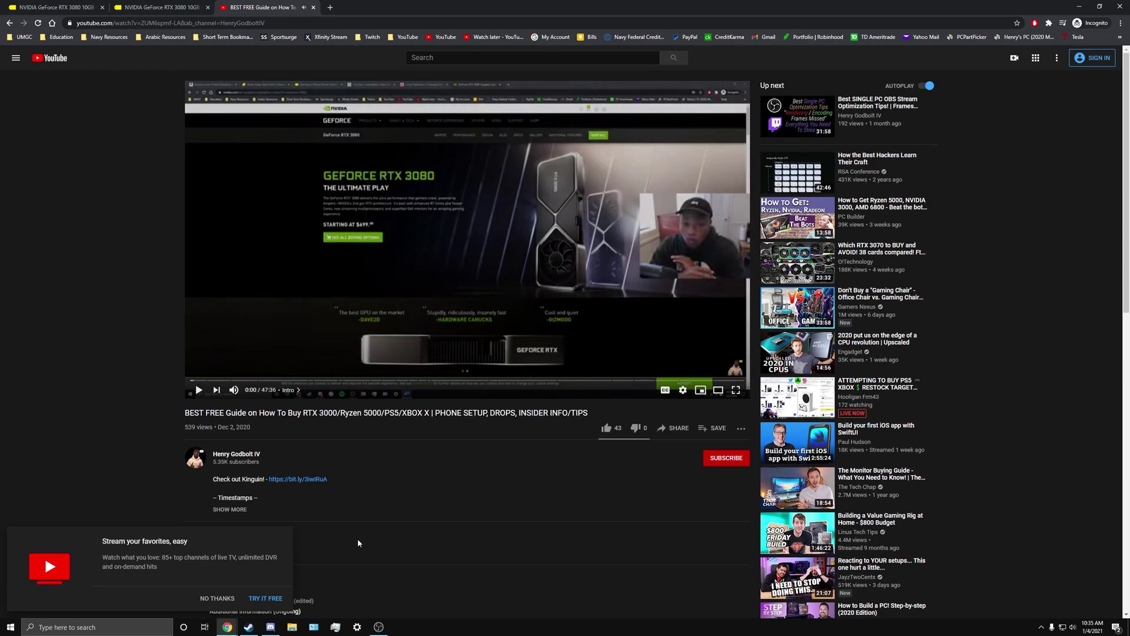
click(221, 599)
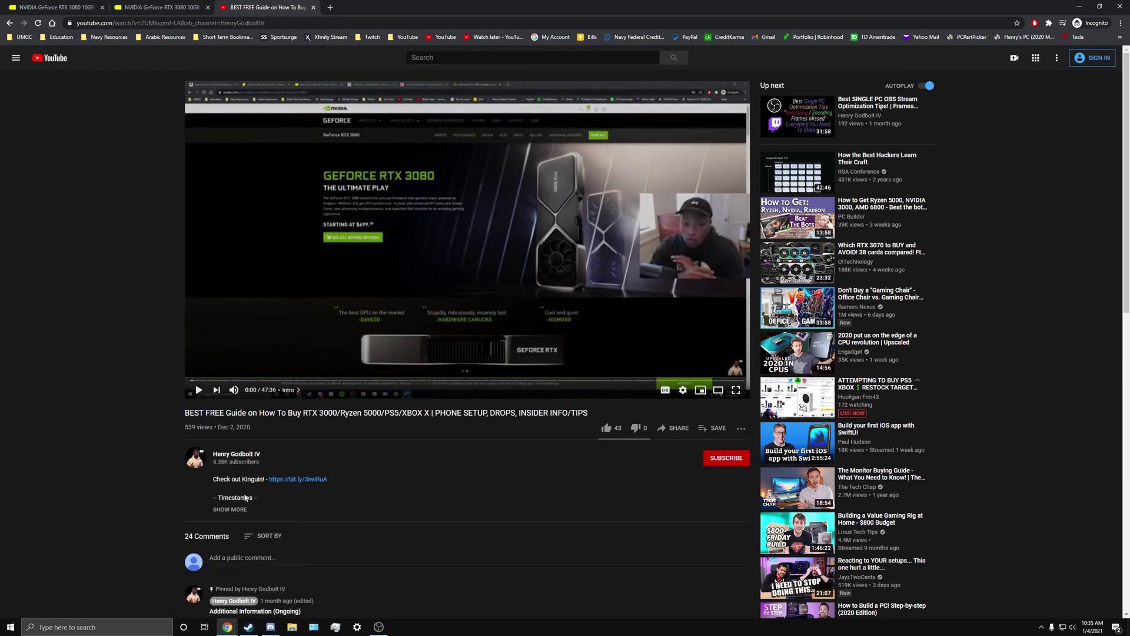
click(231, 509)
scroll(256, 495, down, 2)
scroll(263, 482, down, 1)
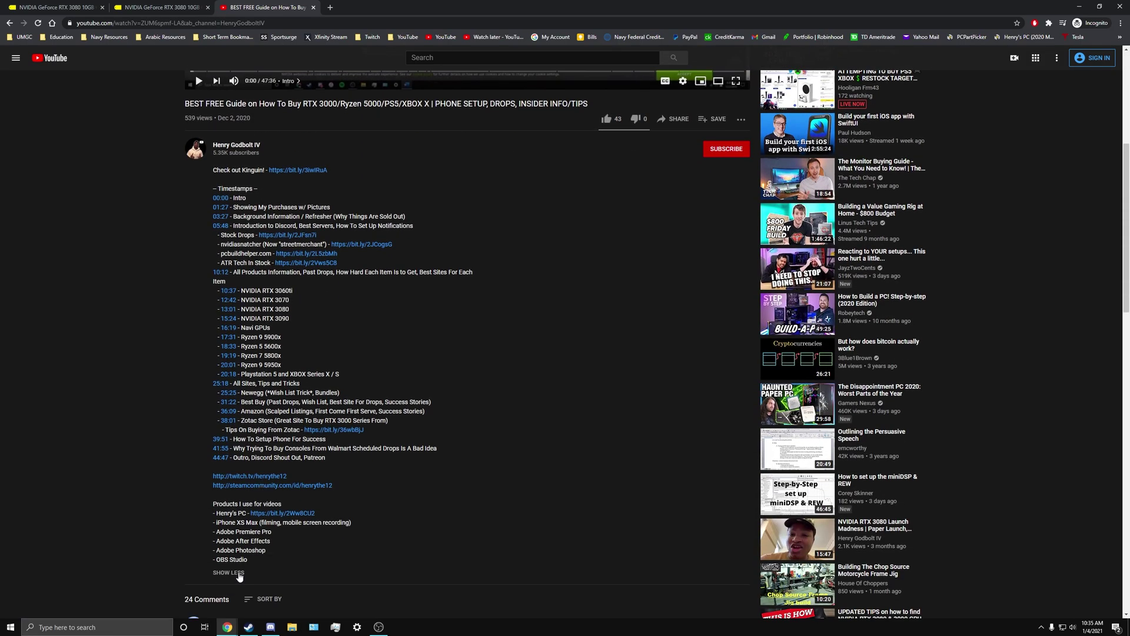
scroll(256, 557, up, 3)
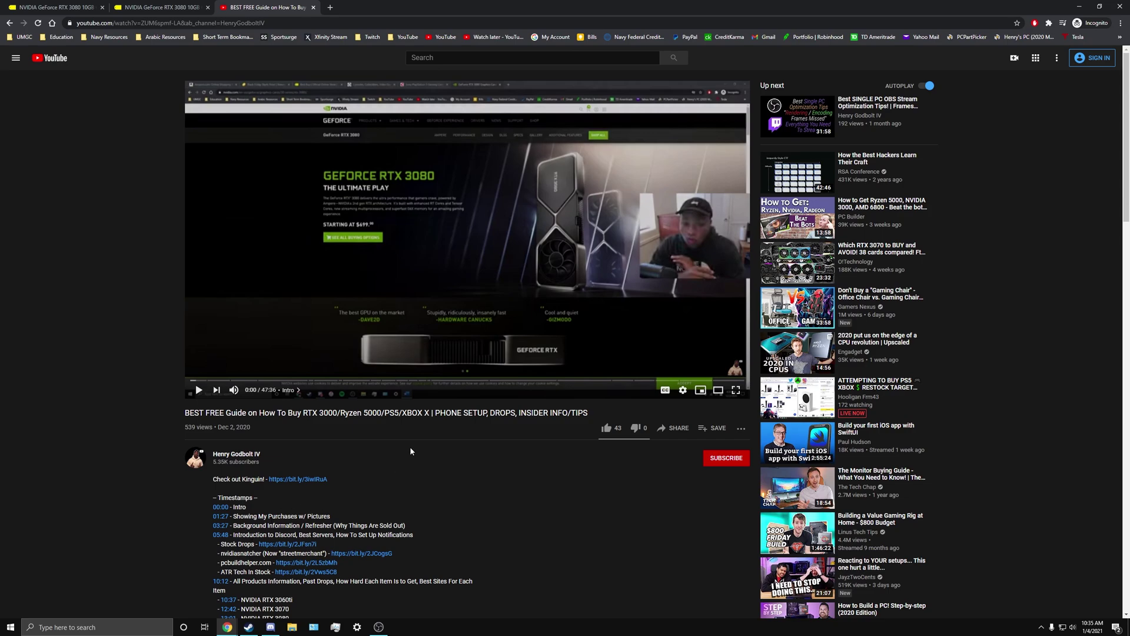